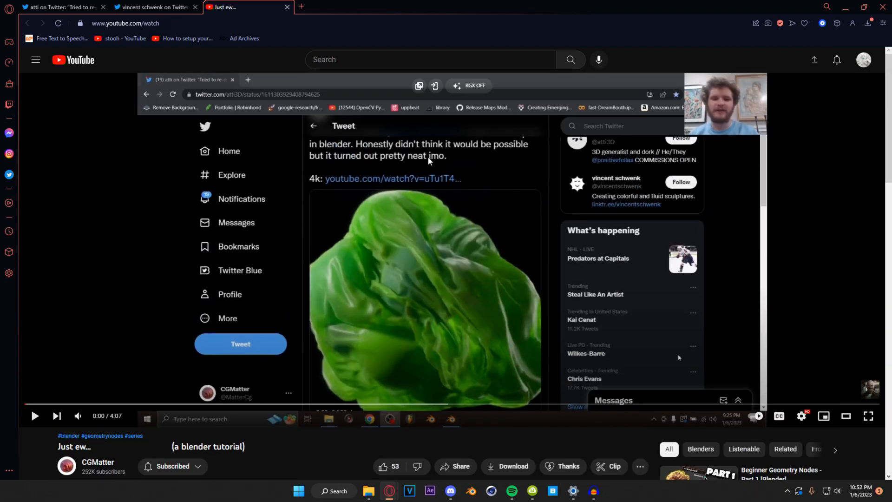
Step: Look over the CGMatter tutorial video page and bring up the reference tweet
{"action": "scroll", "coordinate": [367, 232], "scroll_direction": "down", "scroll_amount": 3}
{"action": "scroll", "coordinate": [277, 221], "scroll_direction": "up", "scroll_amount": 3}
Step: In Blender, select one of the balls and inspect its mesh in Edit Mode, returning to Object Mode
{"action": "scroll", "coordinate": [305, 226], "scroll_direction": "down", "scroll_amount": 5}
{"action": "scroll", "coordinate": [299, 233], "scroll_direction": "up", "scroll_amount": 4}
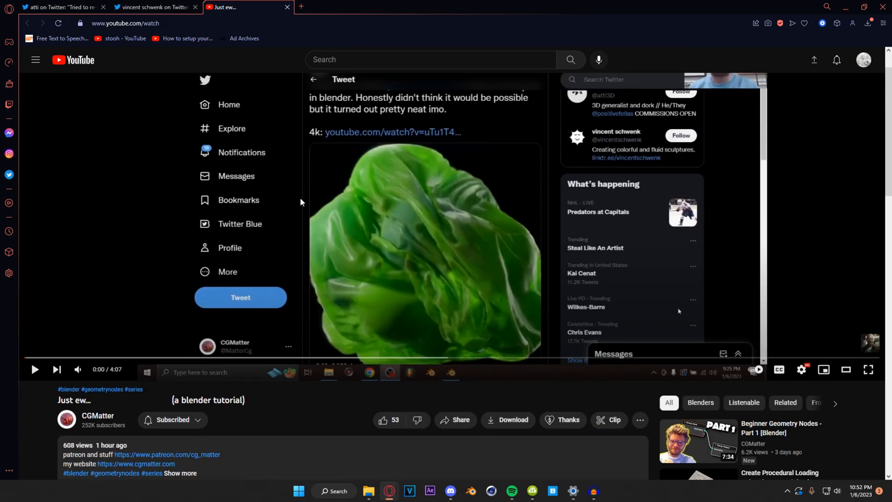
{"action": "left_click", "coordinate": [74, 3]}
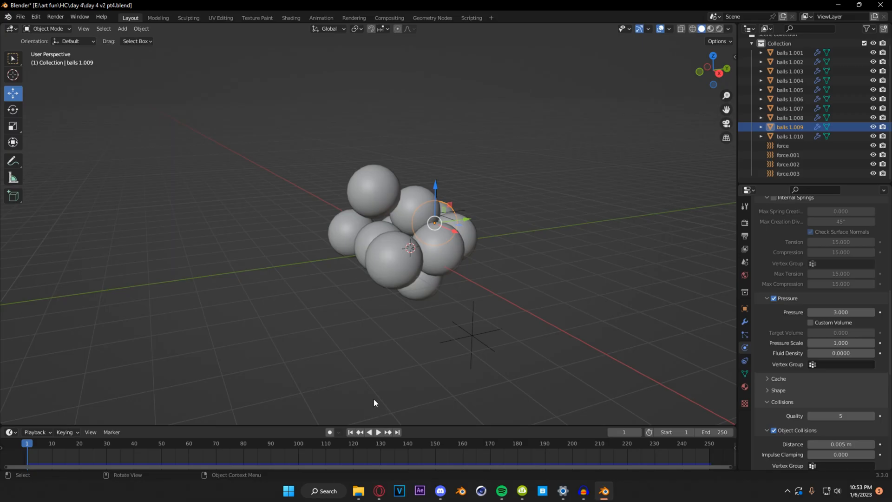
{"action": "middle_click_drag", "start_coordinate": [374, 398], "coordinate": [567, 305]}
{"action": "left_click", "coordinate": [483, 272]}
{"action": "key", "text": "Tab"}
{"action": "scroll", "coordinate": [455, 281], "scroll_direction": "up", "scroll_amount": 2}
{"action": "key", "text": "Tab"}
{"action": "scroll", "coordinate": [286, 292], "scroll_direction": "down", "scroll_amount": 3}
Step: Select the force field at the centre of the ball cluster and check its physics settings
{"action": "middle_click_drag", "start_coordinate": [317, 296], "coordinate": [362, 292], "text": "shift"}
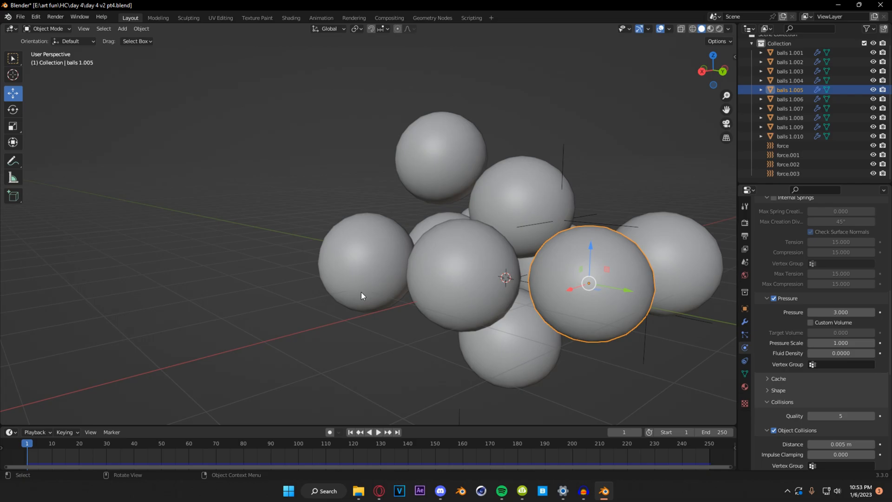
{"action": "middle_click_drag", "start_coordinate": [363, 288], "coordinate": [320, 280]}
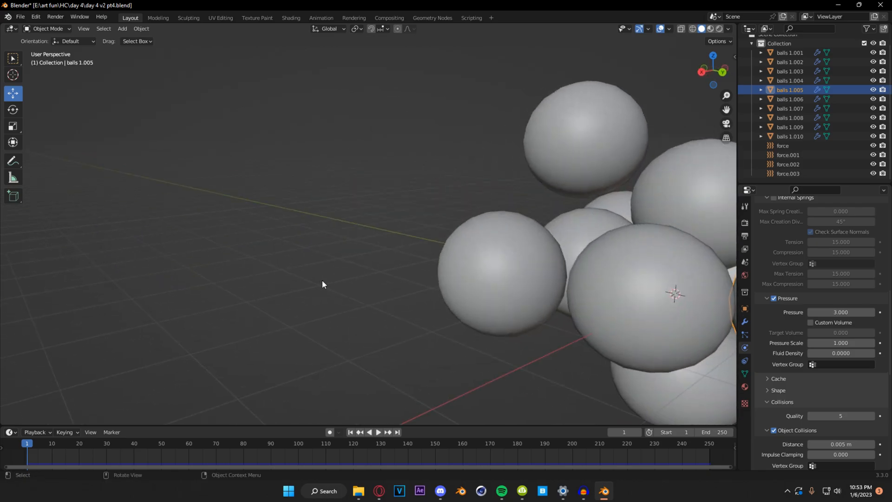
{"action": "middle_click_drag", "start_coordinate": [484, 279], "coordinate": [252, 213], "text": "shift"}
{"action": "scroll", "coordinate": [367, 269], "scroll_direction": "down", "scroll_amount": 2}
{"action": "middle_click_drag", "start_coordinate": [373, 274], "coordinate": [436, 224]}
{"action": "left_click", "coordinate": [785, 164]}
{"action": "middle_click_drag", "start_coordinate": [510, 223], "coordinate": [465, 147]}
{"action": "left_click", "coordinate": [445, 223]}
{"action": "middle_click_drag", "start_coordinate": [445, 224], "coordinate": [411, 246]}
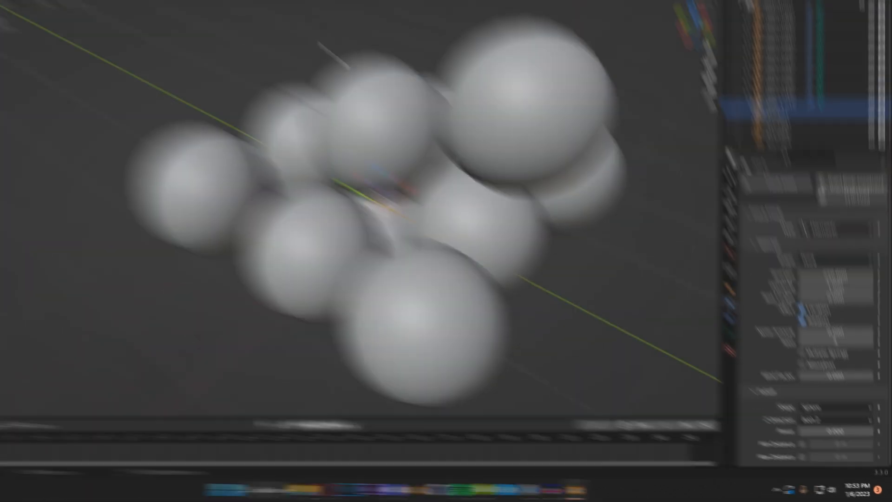
Step: Select the outer force fields around the balls one after another and check their Turbulence settings
{"action": "left_click", "coordinate": [378, 99]}
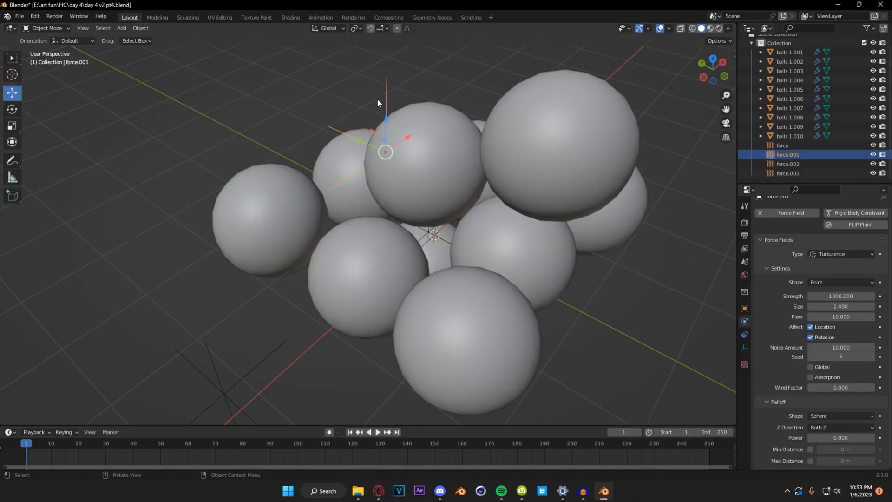
{"action": "left_click", "coordinate": [278, 358]}
{"action": "middle_click_drag", "start_coordinate": [504, 365], "coordinate": [301, 226]}
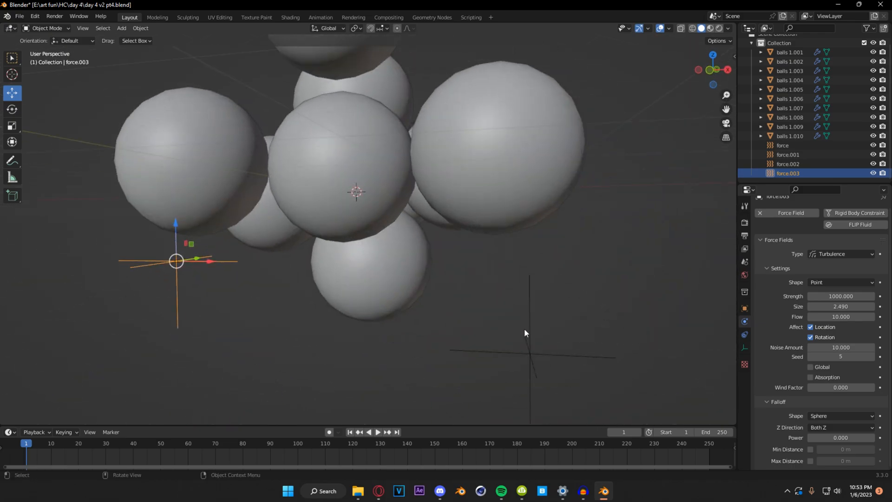
{"action": "left_click", "coordinate": [537, 333]}
Step: Select the ball balls 1.008 and review its cloth stiffness, damping, pressure and collision settings
{"action": "middle_click_drag", "start_coordinate": [266, 124], "coordinate": [325, 158]}
{"action": "scroll", "coordinate": [617, 303], "scroll_direction": "down", "scroll_amount": 4}
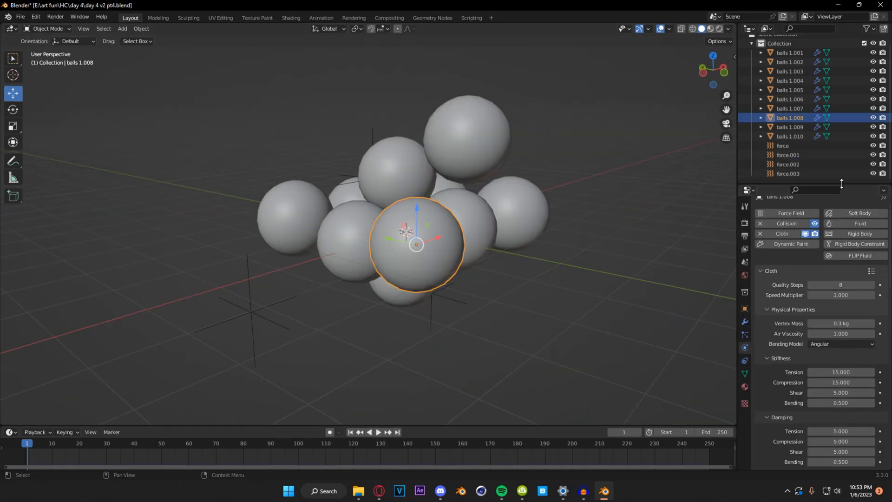
{"action": "left_click_drag", "start_coordinate": [841, 184], "coordinate": [841, 119]}
{"action": "scroll", "coordinate": [832, 215], "scroll_direction": "down", "scroll_amount": 2}
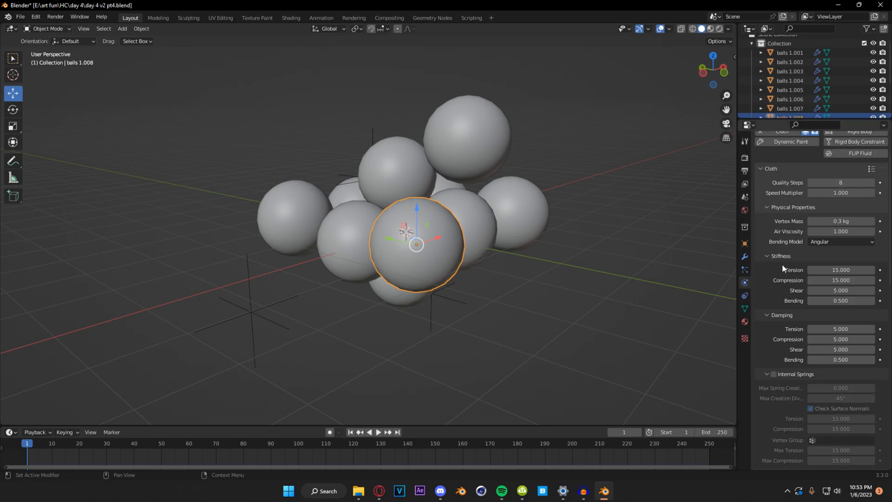
{"action": "scroll", "coordinate": [772, 269], "scroll_direction": "down", "scroll_amount": 3}
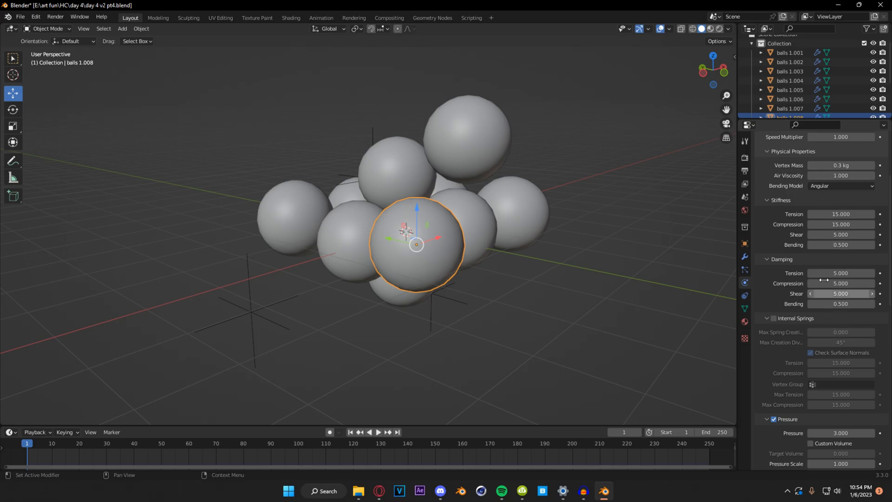
{"action": "scroll", "coordinate": [789, 260], "scroll_direction": "down", "scroll_amount": 10}
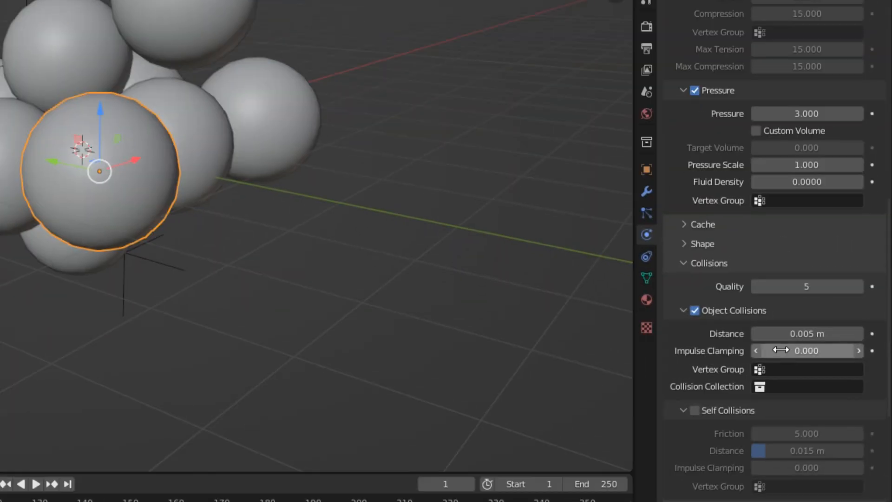
{"action": "scroll", "coordinate": [856, 370], "scroll_direction": "down", "scroll_amount": 4}
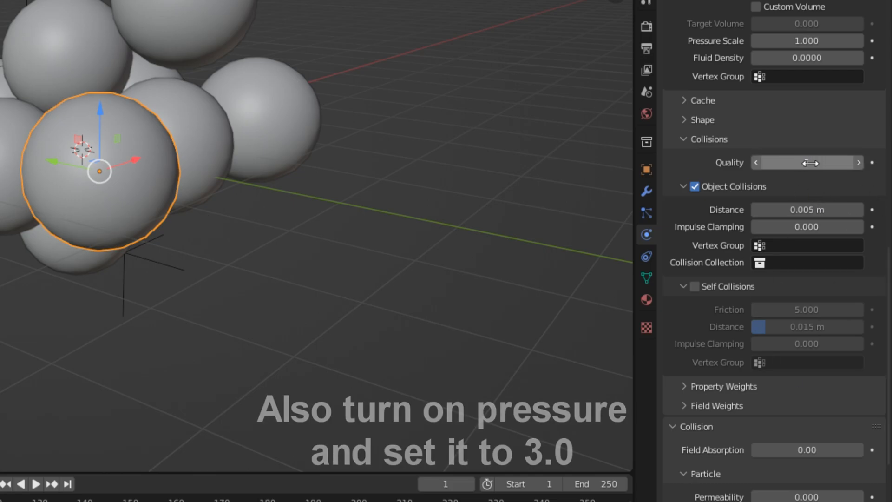
{"action": "scroll", "coordinate": [792, 293], "scroll_direction": "down", "scroll_amount": 4}
{"action": "scroll", "coordinate": [767, 286], "scroll_direction": "down", "scroll_amount": 4}
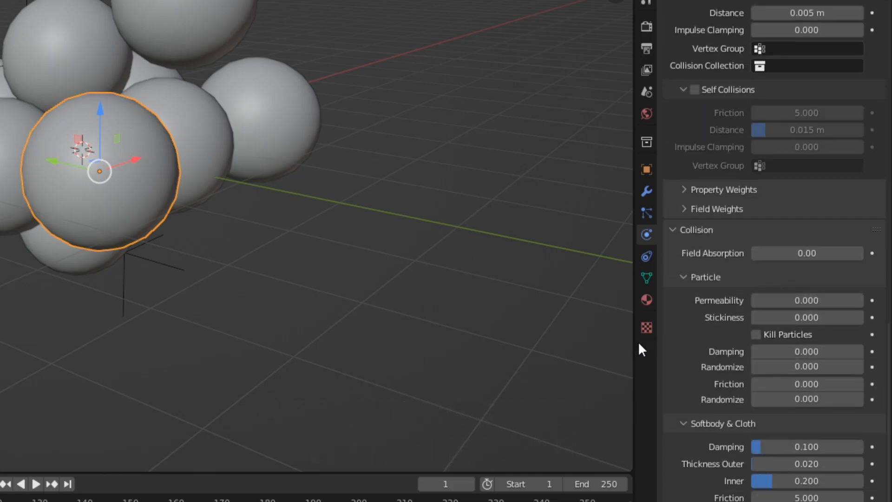
Step: Play the ball simulation, view it from another angle and stop the playback
{"action": "key", "text": "space"}
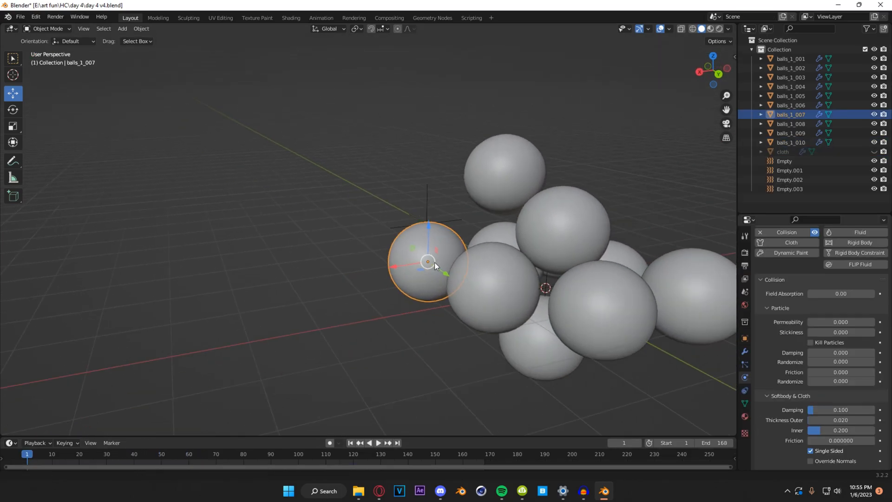
{"action": "middle_click_drag", "start_coordinate": [434, 262], "coordinate": [325, 216], "text": "shift"}
{"action": "left_click", "coordinate": [377, 443]}
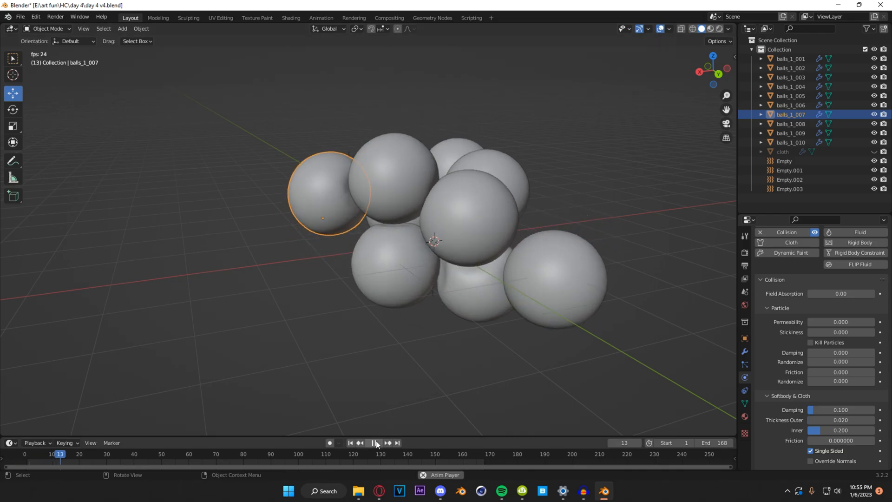
{"action": "middle_click_drag", "start_coordinate": [440, 327], "coordinate": [316, 355]}
{"action": "key", "text": "Escape"}
Step: Select the large cloth sphere enclosing the balls and inspect its dense mesh in Edit Mode
{"action": "middle_click_drag", "start_coordinate": [441, 250], "coordinate": [375, 269]}
{"action": "left_click", "coordinate": [507, 246]}
{"action": "key", "text": "Tab"}
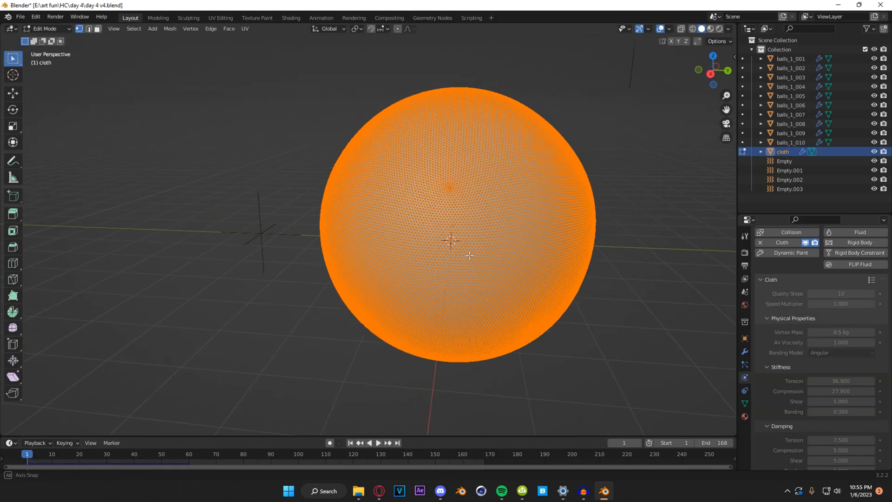
{"action": "scroll", "coordinate": [371, 214], "scroll_direction": "up", "scroll_amount": 5}
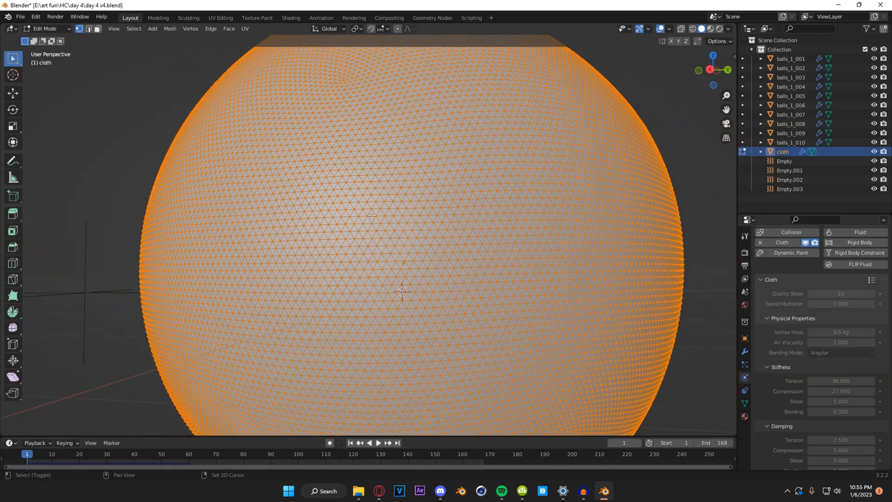
{"action": "scroll", "coordinate": [371, 214], "scroll_direction": "down", "scroll_amount": 4}
{"action": "middle_click_drag", "start_coordinate": [371, 214], "coordinate": [250, 164]}
Step: Review the cloth sphere's physics settings, including quality steps, stiffness, damping, cache, object collisions and self collisions
{"action": "scroll", "coordinate": [250, 164], "scroll_direction": "down", "scroll_amount": 2}
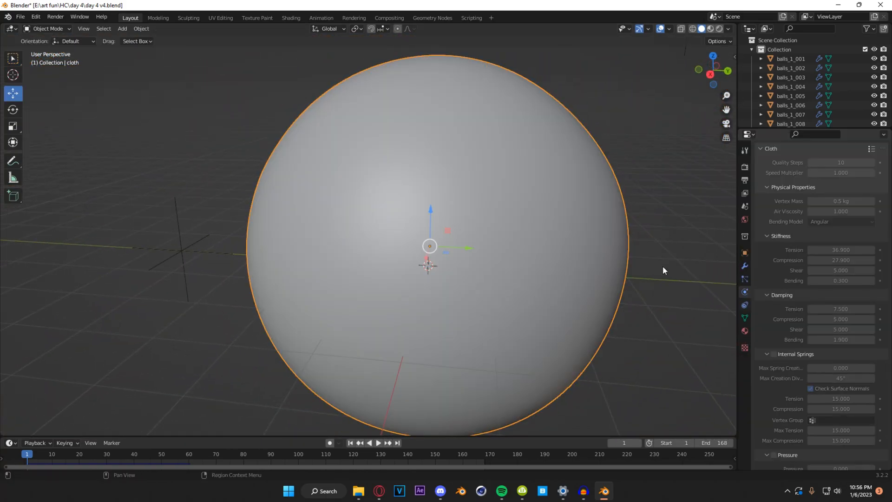
{"action": "scroll", "coordinate": [787, 205], "scroll_direction": "up", "scroll_amount": 1}
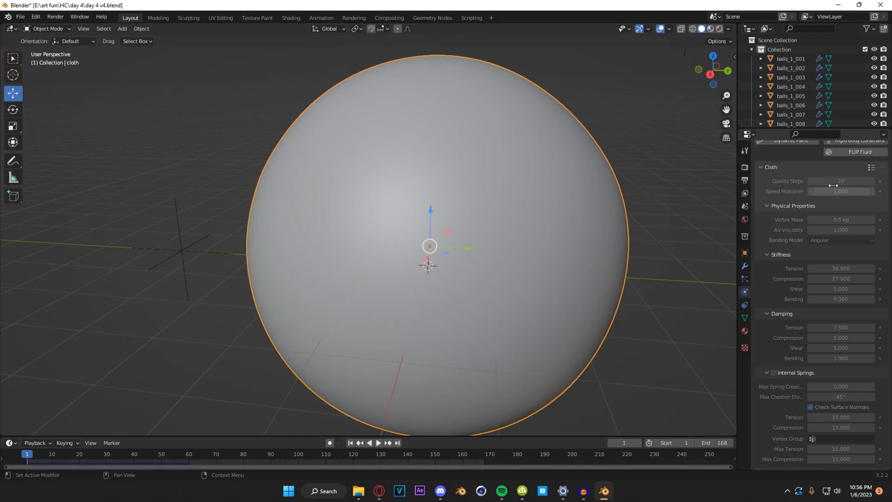
{"action": "scroll", "coordinate": [793, 209], "scroll_direction": "down", "scroll_amount": 1}
{"action": "scroll", "coordinate": [768, 240], "scroll_direction": "down", "scroll_amount": 1}
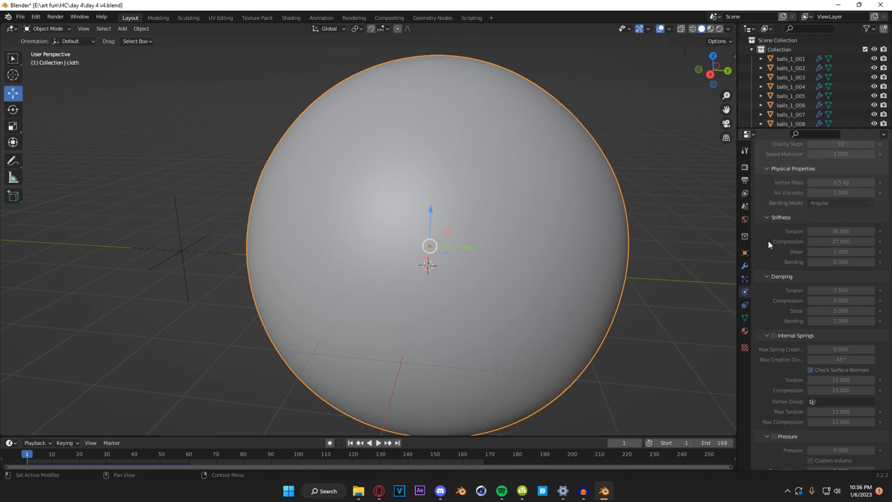
{"action": "scroll", "coordinate": [770, 256], "scroll_direction": "down", "scroll_amount": 1}
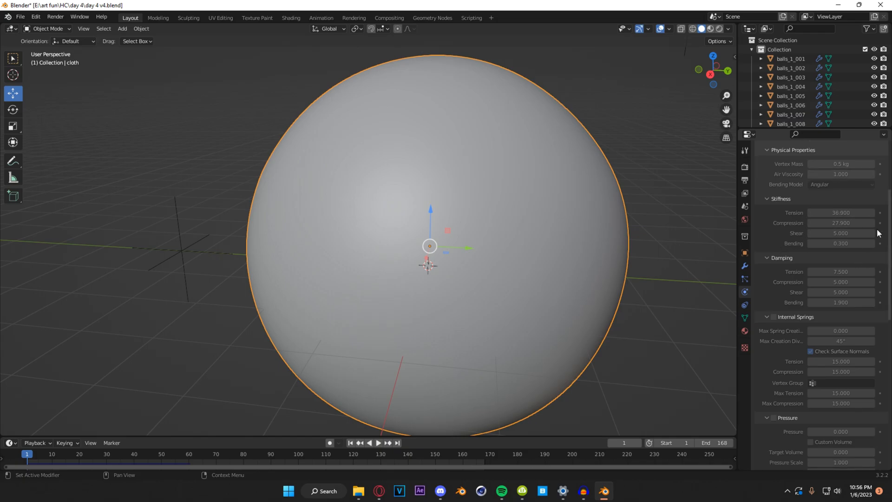
{"action": "scroll", "coordinate": [768, 277], "scroll_direction": "down", "scroll_amount": 2}
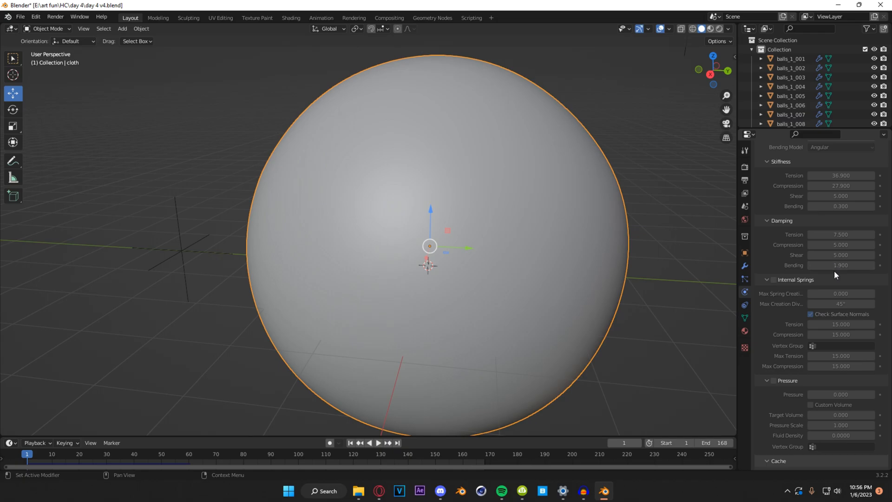
{"action": "scroll", "coordinate": [765, 289], "scroll_direction": "down", "scroll_amount": 17}
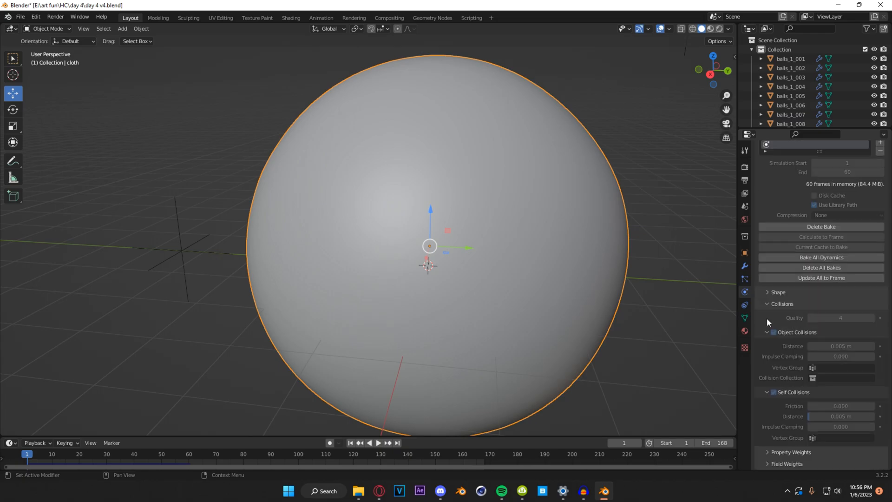
Step: Select the force field empties around the cloth sphere and check their physics settings
{"action": "middle_click_drag", "start_coordinate": [561, 228], "coordinate": [506, 219]}
{"action": "scroll", "coordinate": [486, 207], "scroll_direction": "down", "scroll_amount": 2}
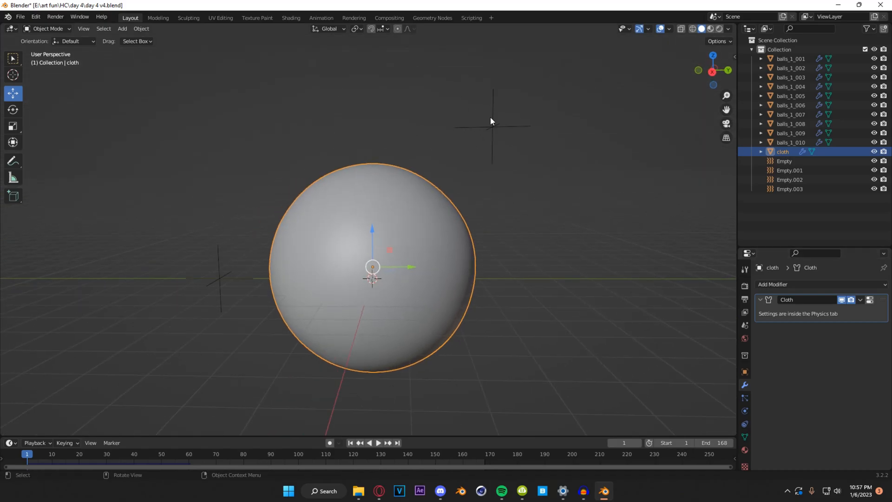
{"action": "left_click", "coordinate": [218, 280]}
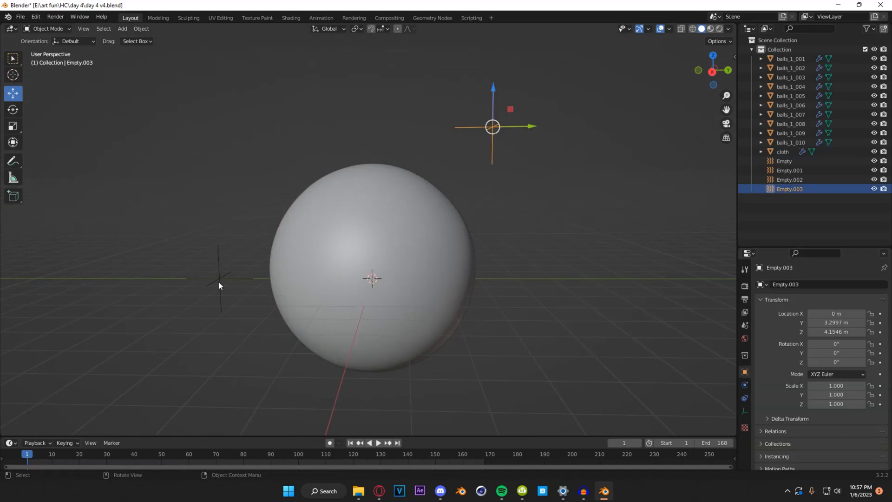
{"action": "left_click", "coordinate": [492, 109]}
{"action": "left_click", "coordinate": [744, 385]}
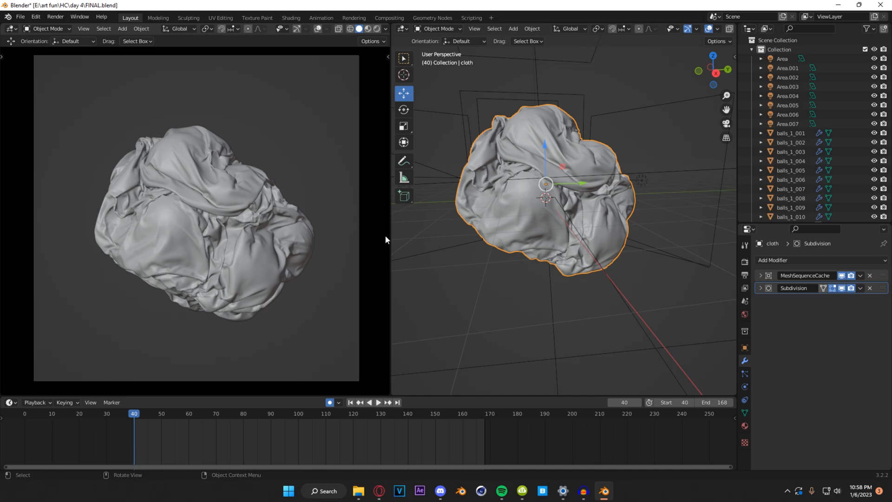
Step: Check the viewport and render levels of the crumpled cloth's Subdivision modifier, leaving the modifier collapsed
{"action": "left_click", "coordinate": [760, 287]}
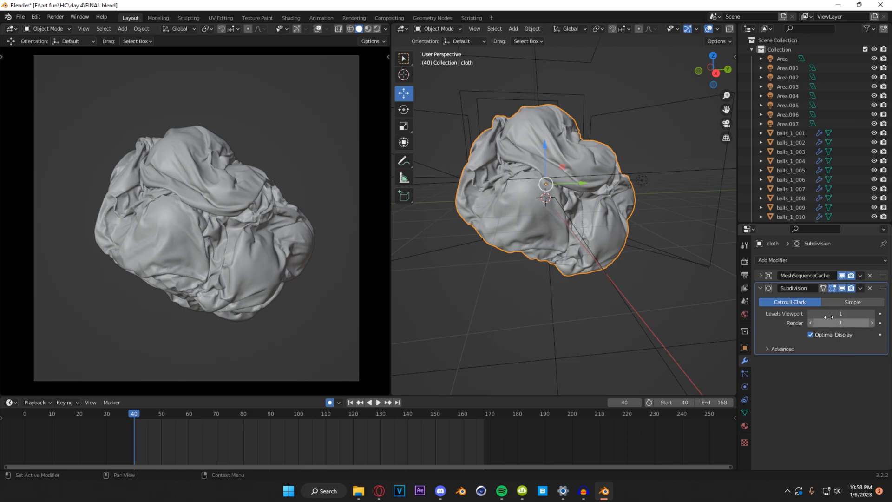
{"action": "left_click", "coordinate": [760, 288]}
Step: Enlarge the object list, unhide the Cube and the backdrop Plane, and inspect the lighting setup around the cloth
{"action": "left_click_drag", "start_coordinate": [853, 223], "coordinate": [852, 327]}
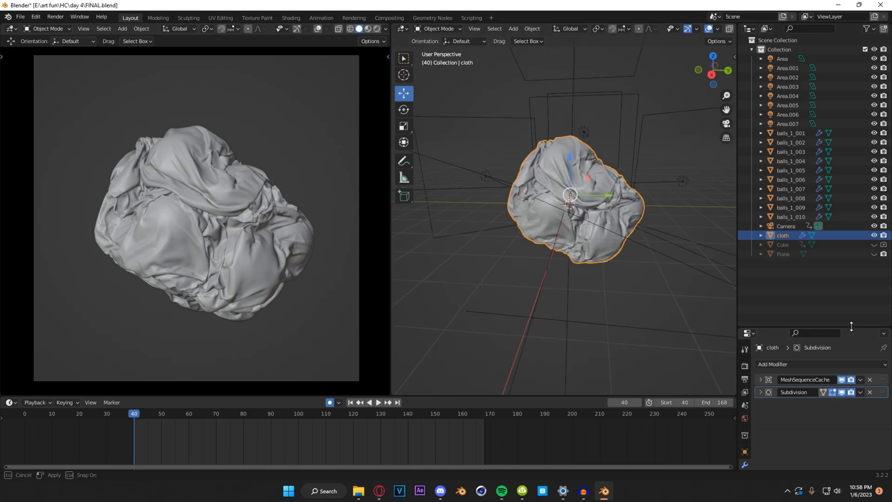
{"action": "left_click", "coordinate": [873, 244]}
{"action": "left_click", "coordinate": [874, 245]}
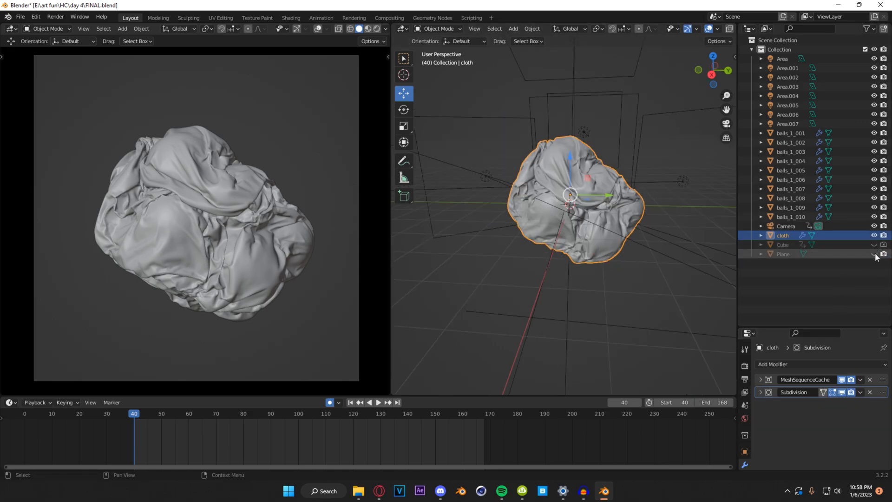
{"action": "left_click", "coordinate": [873, 245]}
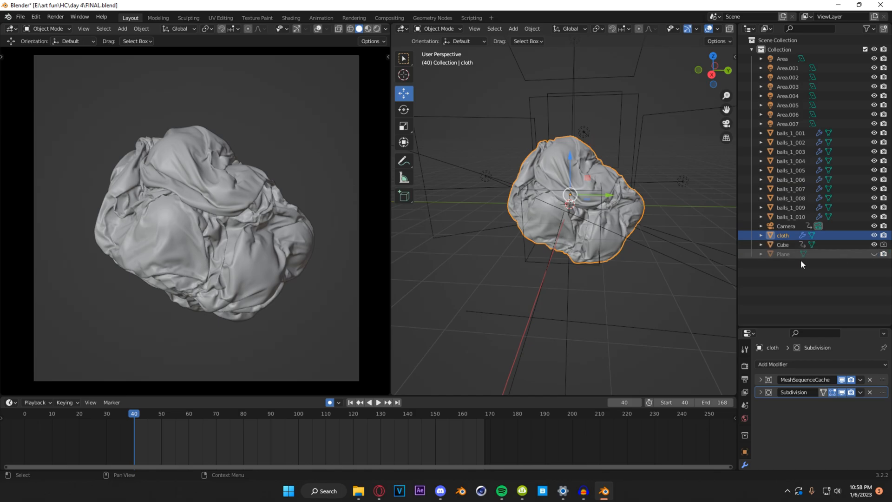
{"action": "left_click", "coordinate": [874, 254]}
{"action": "middle_click_drag", "start_coordinate": [554, 200], "coordinate": [531, 221]}
{"action": "scroll", "coordinate": [568, 202], "scroll_direction": "down", "scroll_amount": 11}
{"action": "scroll", "coordinate": [529, 222], "scroll_direction": "up", "scroll_amount": 6}
{"action": "scroll", "coordinate": [522, 189], "scroll_direction": "up", "scroll_amount": 5}
{"action": "mouse_move", "coordinate": [523, 189]}
{"action": "middle_mouse_down"}
{"action": "mouse_move", "coordinate": [510, 206]}
{"action": "mouse_move", "coordinate": [500, 177]}
{"action": "mouse_move", "coordinate": [540, 203]}
{"action": "mouse_move", "coordinate": [561, 189]}
{"action": "mouse_move", "coordinate": [538, 194]}
{"action": "middle_mouse_up"}
{"action": "scroll", "coordinate": [539, 195], "scroll_direction": "down", "scroll_amount": 2}
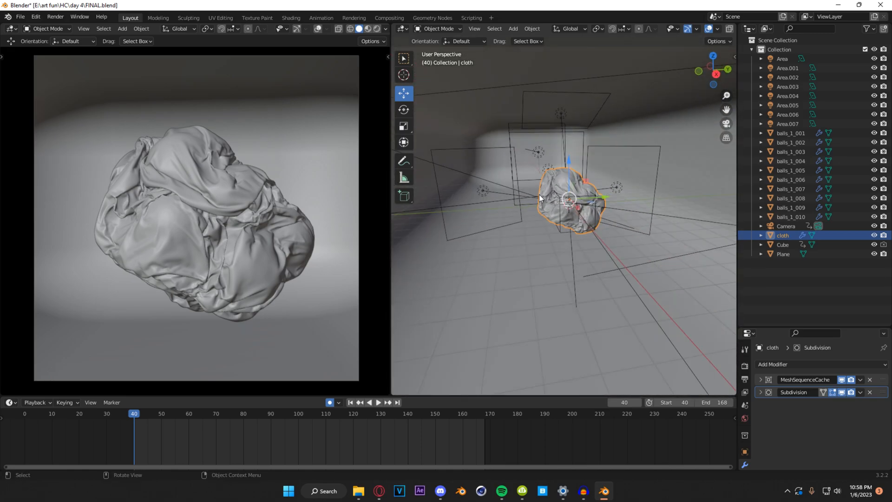
Step: Switch the second 3D viewport to the Shader Editor for the cloth's Material.001 and hide its sidebar
{"action": "left_click", "coordinate": [403, 29]}
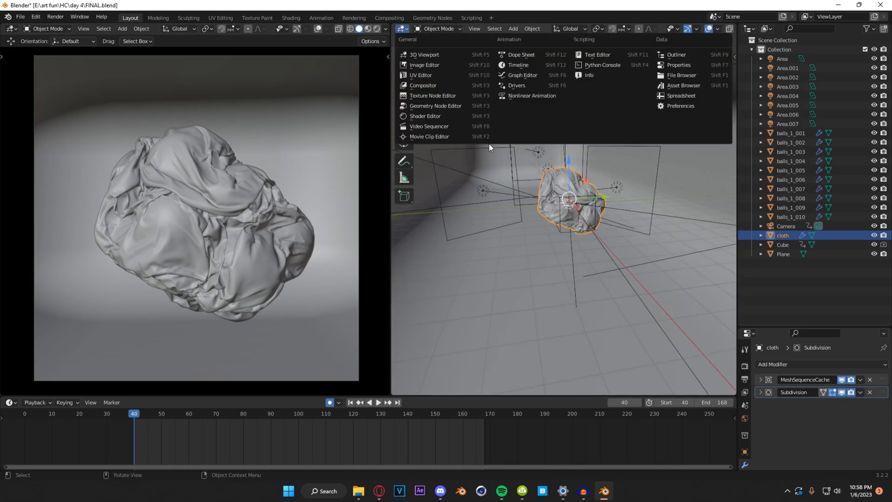
{"action": "left_click", "coordinate": [449, 120]}
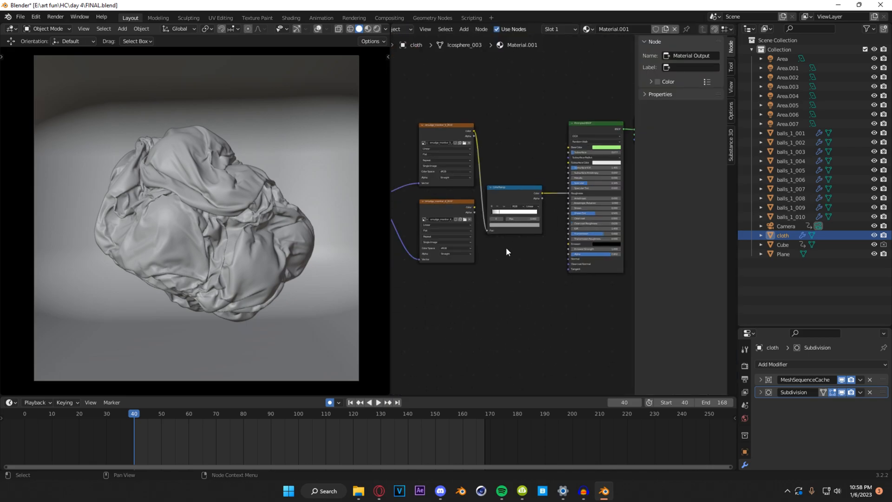
{"action": "key", "text": "n"}
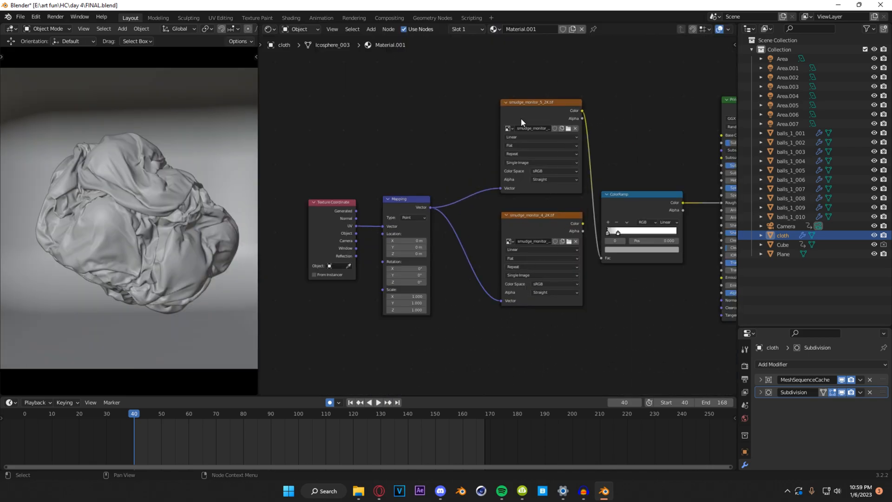
Step: Examine the cloth material's smudge image textures, ColorRamp and Principled BSDF values
{"action": "middle_click_drag", "start_coordinate": [619, 159], "coordinate": [483, 111]}
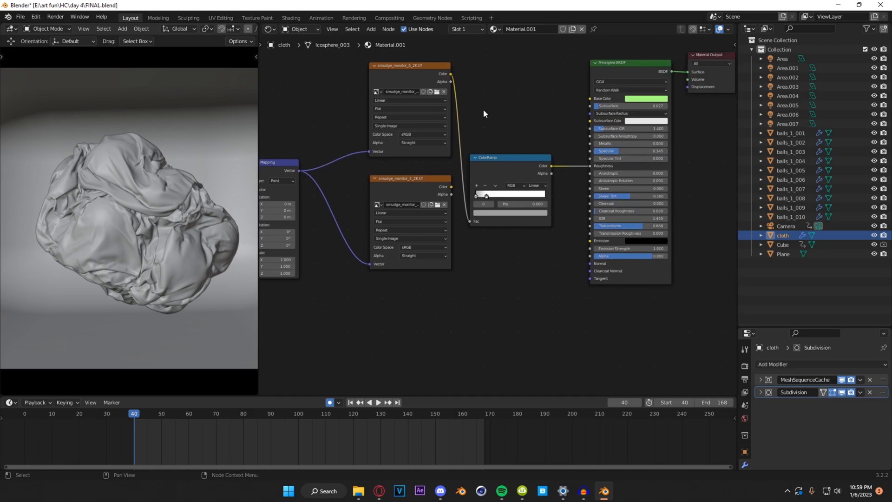
{"action": "scroll", "coordinate": [540, 124], "scroll_direction": "up", "scroll_amount": 2}
{"action": "middle_click_drag", "start_coordinate": [654, 272], "coordinate": [555, 270]}
{"action": "middle_click_drag", "start_coordinate": [660, 151], "coordinate": [612, 165]}
{"action": "scroll", "coordinate": [611, 194], "scroll_direction": "up", "scroll_amount": 1}
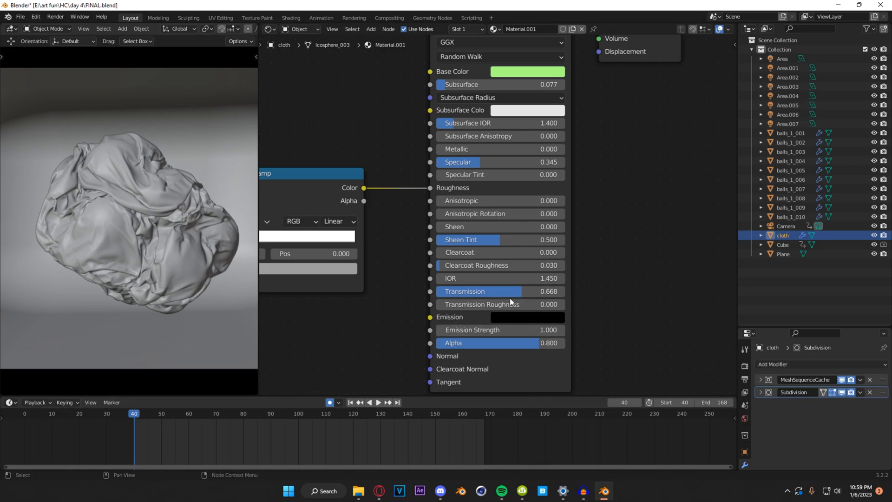
{"action": "scroll", "coordinate": [605, 214], "scroll_direction": "down", "scroll_amount": 1}
{"action": "middle_click_drag", "start_coordinate": [606, 214], "coordinate": [594, 255]}
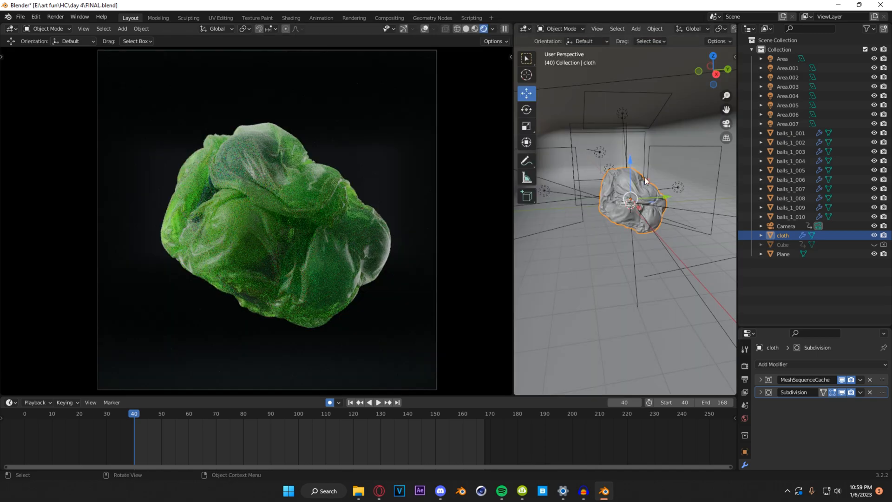
Step: Enlarge the properties area and examine the scene's output settings and the Cycles viewport and render sampling settings
{"action": "left_click_drag", "start_coordinate": [782, 328], "coordinate": [785, 201]}
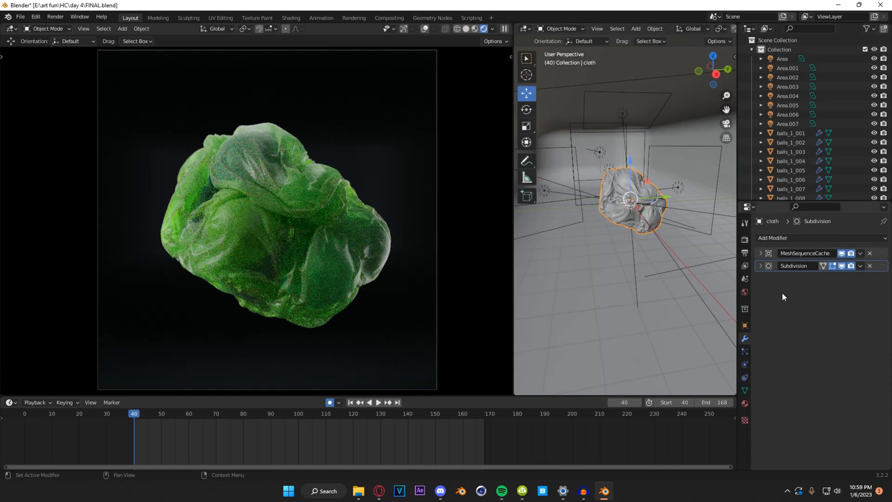
{"action": "left_click", "coordinate": [745, 252]}
{"action": "scroll", "coordinate": [777, 299], "scroll_direction": "down", "scroll_amount": 4}
{"action": "scroll", "coordinate": [772, 303], "scroll_direction": "up", "scroll_amount": 4}
{"action": "left_click", "coordinate": [744, 239]}
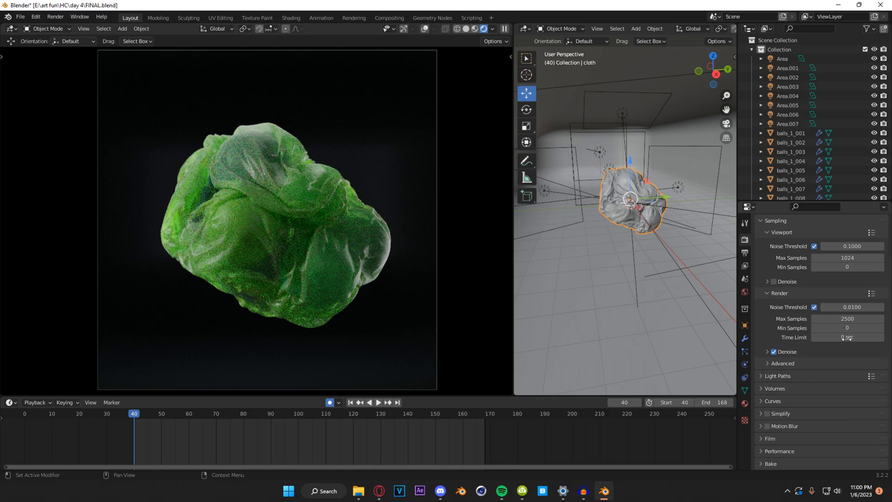
{"action": "scroll", "coordinate": [791, 308], "scroll_direction": "up", "scroll_amount": 3}
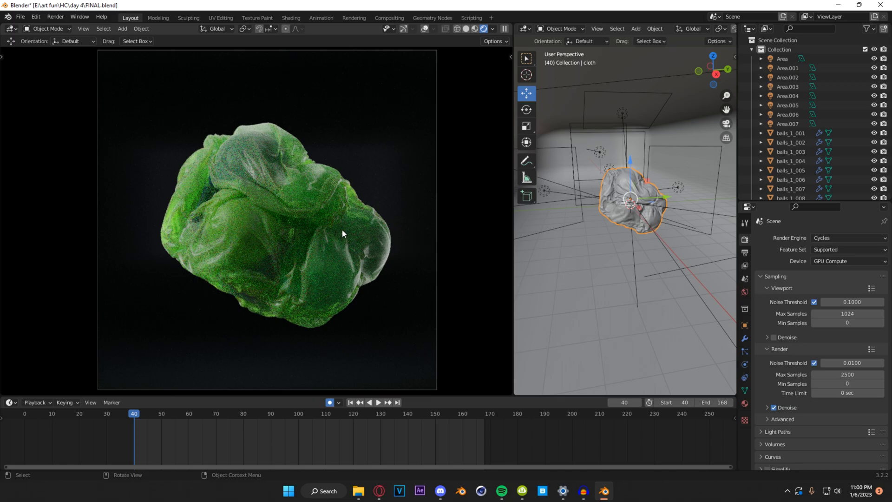
Step: Switch to the web browser and view the tweet of the green cloth recreation and the original artist's tweet that inspired it
{"action": "key", "text": "alt+Tab"}
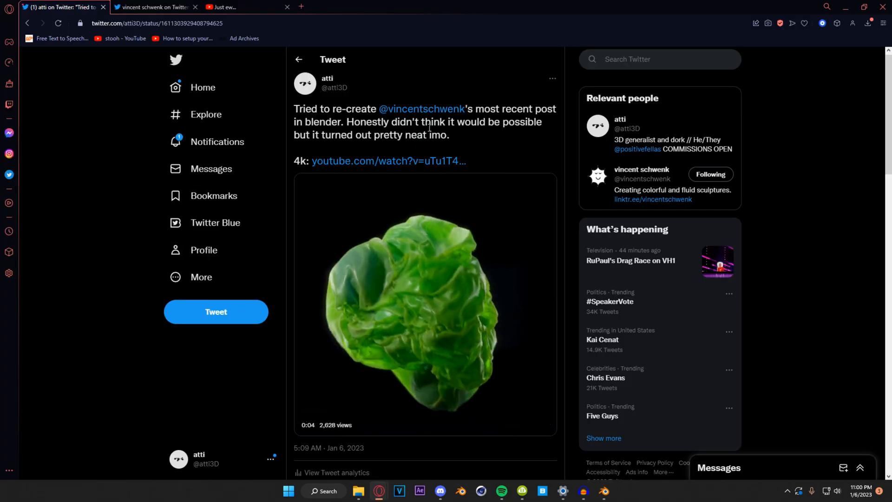
{"action": "left_click", "coordinate": [150, 5]}
{"action": "left_click", "coordinate": [70, 7]}
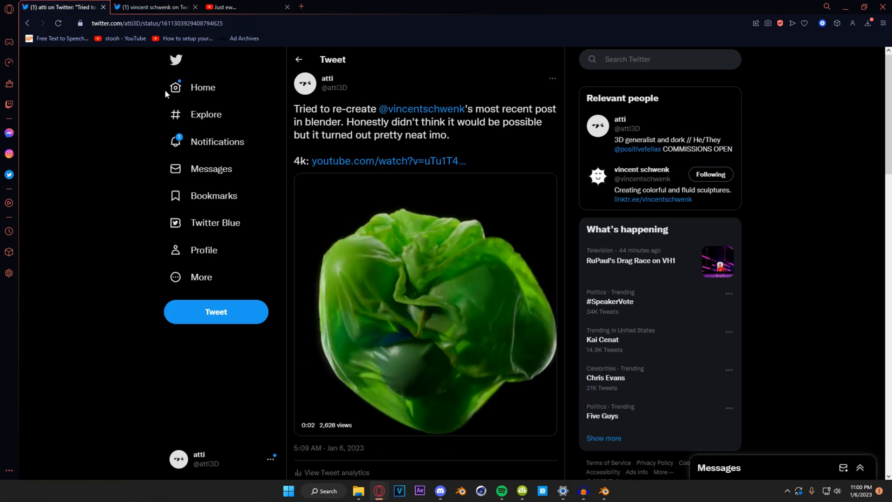
{"action": "left_click", "coordinate": [141, 5]}
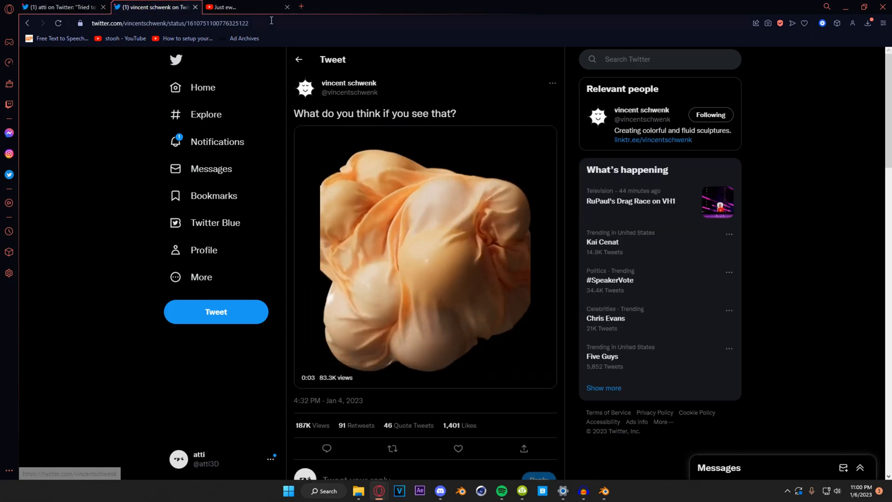
Step: Bring up the YouTube page of the "Just ew..." Blender tutorial and look over the video and its description
{"action": "key", "text": "ctrl+Tab"}
{"action": "scroll", "coordinate": [350, 289], "scroll_direction": "down", "scroll_amount": 1}
{"action": "scroll", "coordinate": [348, 293], "scroll_direction": "up", "scroll_amount": 5}
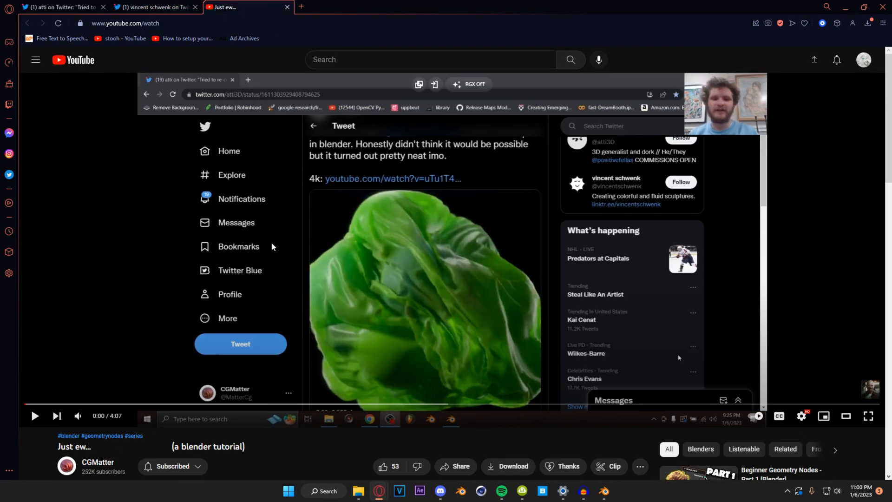
{"action": "scroll", "coordinate": [346, 300], "scroll_direction": "down", "scroll_amount": 5}
{"action": "scroll", "coordinate": [302, 261], "scroll_direction": "up", "scroll_amount": 6}
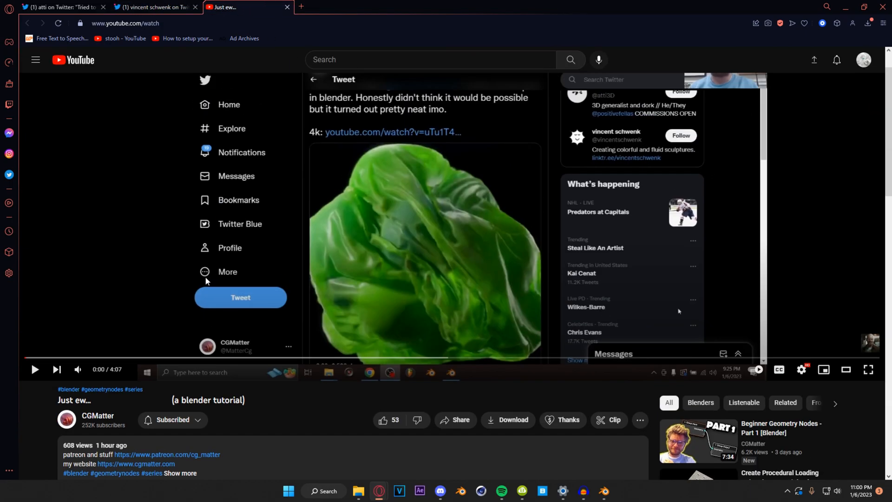